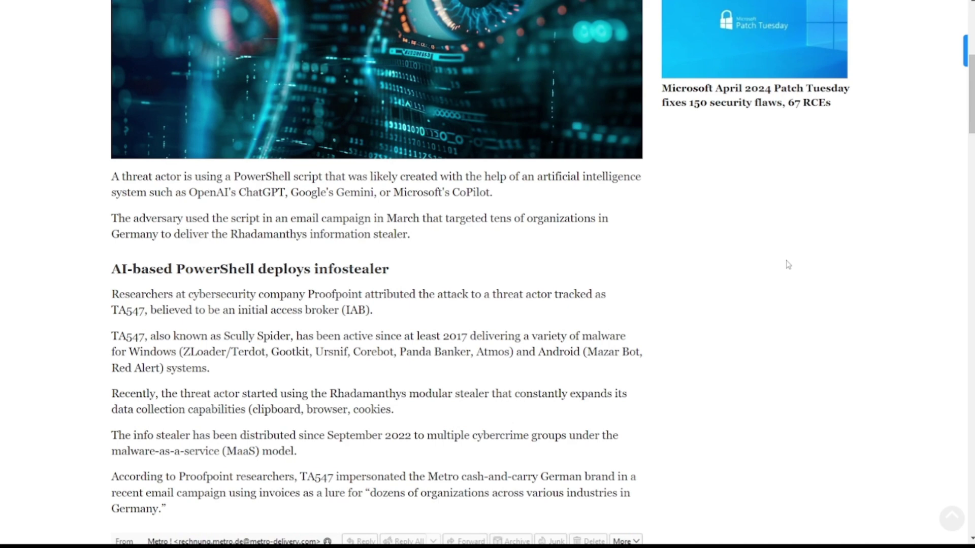
- Scroll the BleepingComputer article down to TA547's Metro invoice phishing email screenshot
{"action": "scroll", "coordinate": [788, 265], "scroll_direction": "down", "scroll_amount": 5}
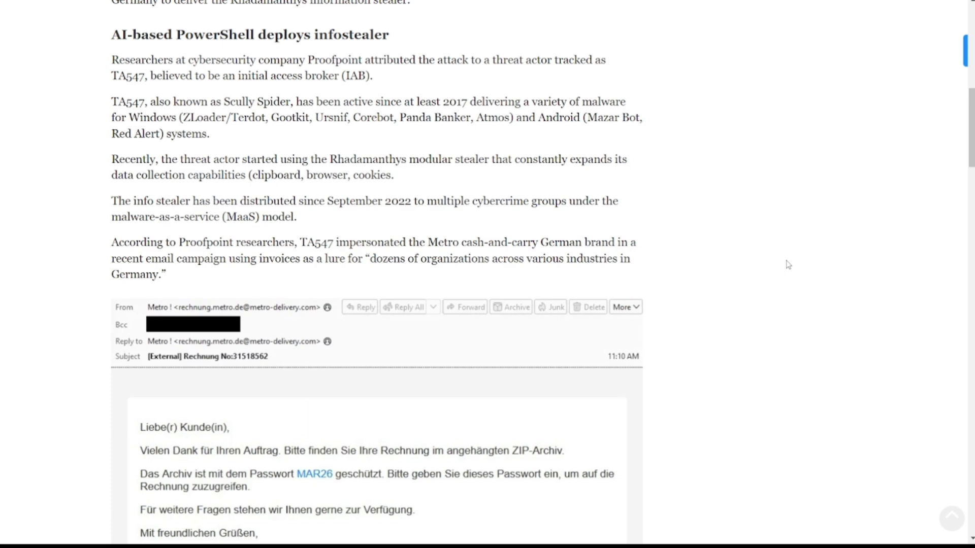
- Scroll past the phishing email to the Proofpoint quote and the Rhadamanthys PowerShell loader script
{"action": "scroll", "coordinate": [788, 265], "scroll_direction": "down", "scroll_amount": 4}
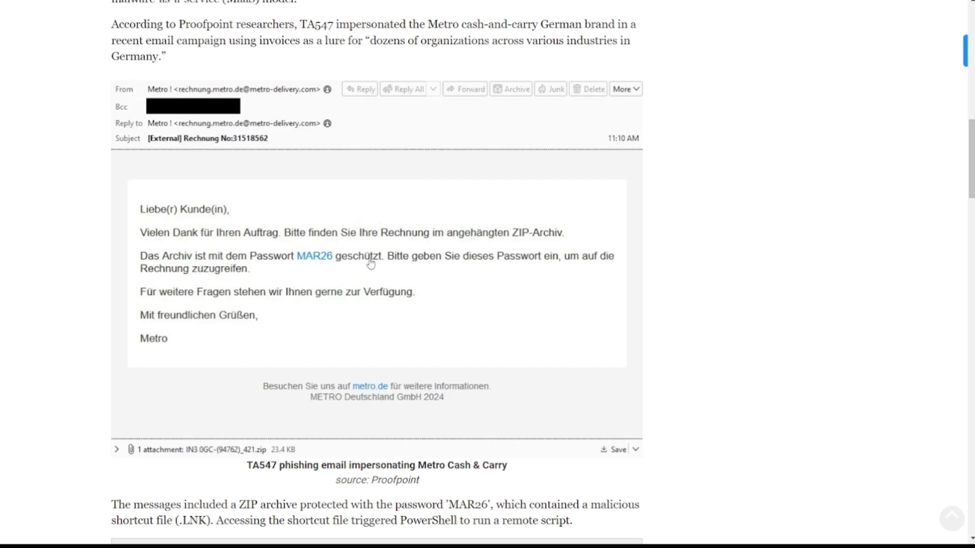
{"action": "scroll", "coordinate": [370, 263], "scroll_direction": "down", "scroll_amount": 8}
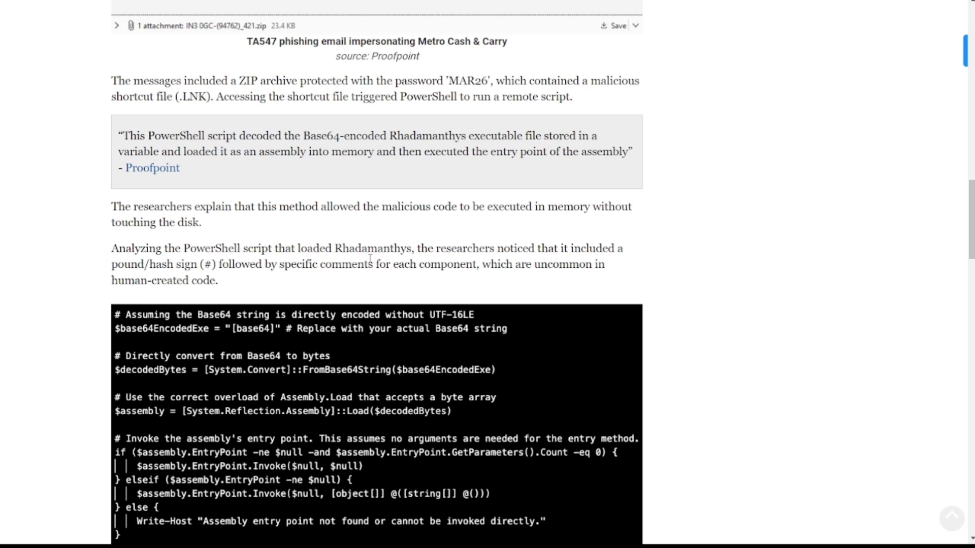
- Scroll slightly to show the script's caption and the paragraphs linking it to ChatGPT, Gemini or CoPilot
{"action": "scroll", "coordinate": [370, 259], "scroll_direction": "down", "scroll_amount": 2}
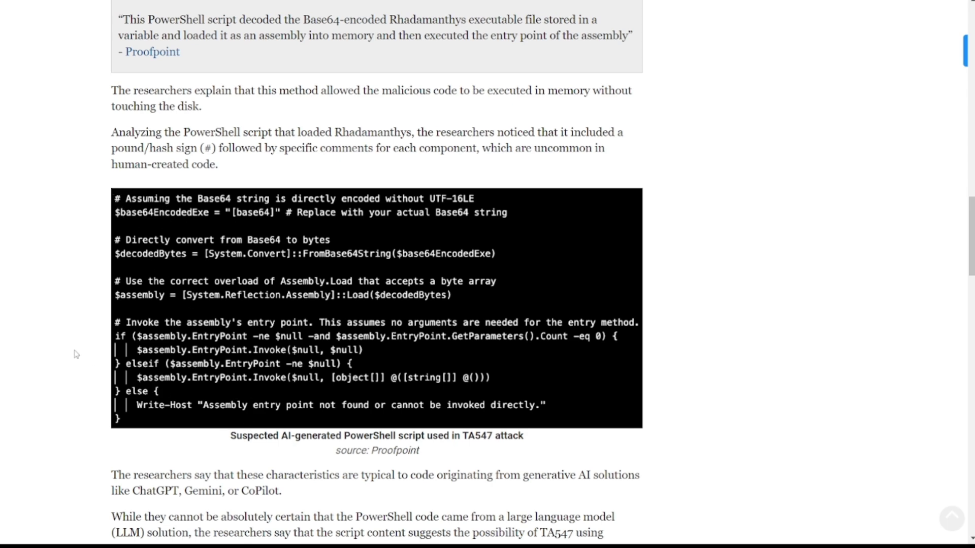
- Scroll down to BleepingComputer's ChatGPT-4 generated sample PowerShell script and its caption
{"action": "scroll", "coordinate": [76, 354], "scroll_direction": "down", "scroll_amount": 8}
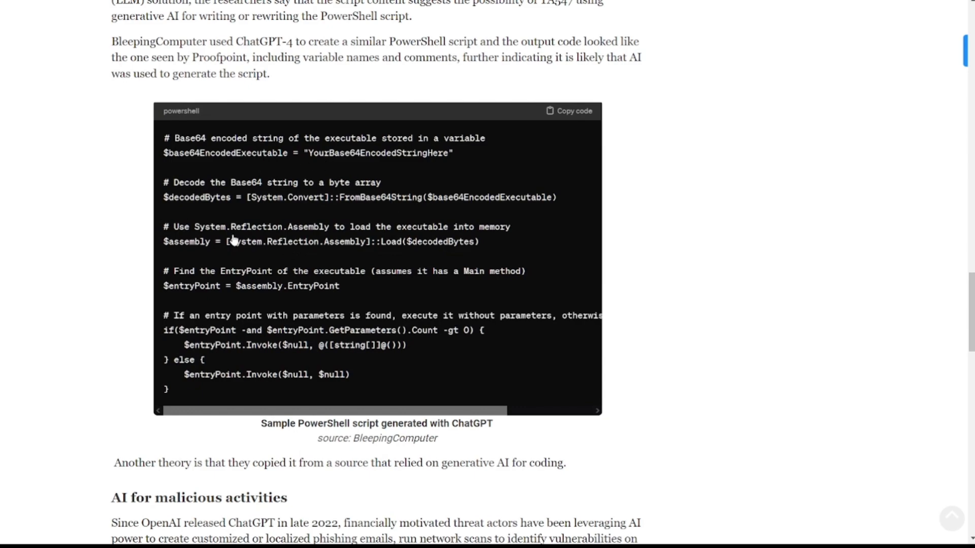
- Scroll past the ChatGPT sample to the 'AI for malicious activities' section and Related Articles
{"action": "scroll", "coordinate": [146, 259], "scroll_direction": "down", "scroll_amount": 2}
{"action": "scroll", "coordinate": [146, 259], "scroll_direction": "down", "scroll_amount": 6}
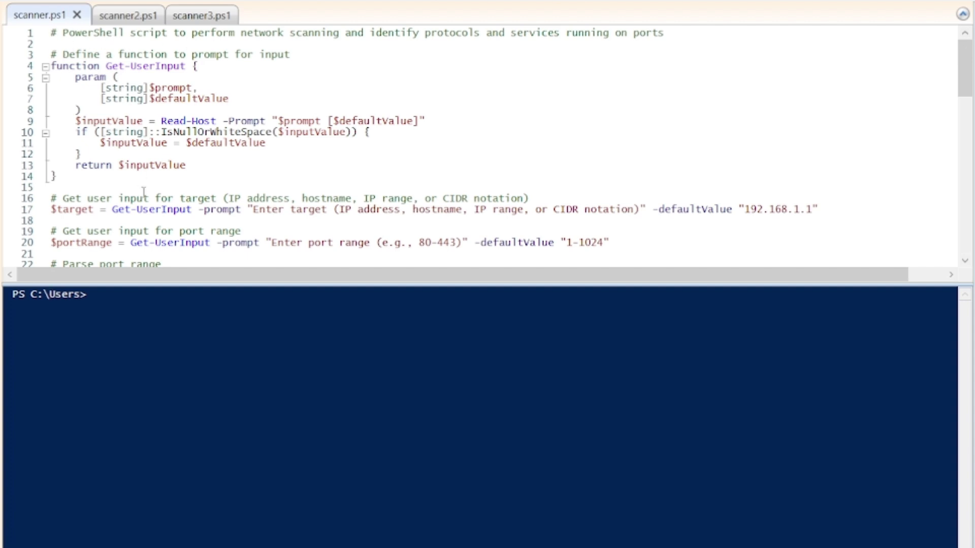
- Run scanner.ps1 with target 192.168.1.231 and port range 1-1024
{"action": "scroll", "coordinate": [144, 192], "scroll_direction": "down", "scroll_amount": 2}
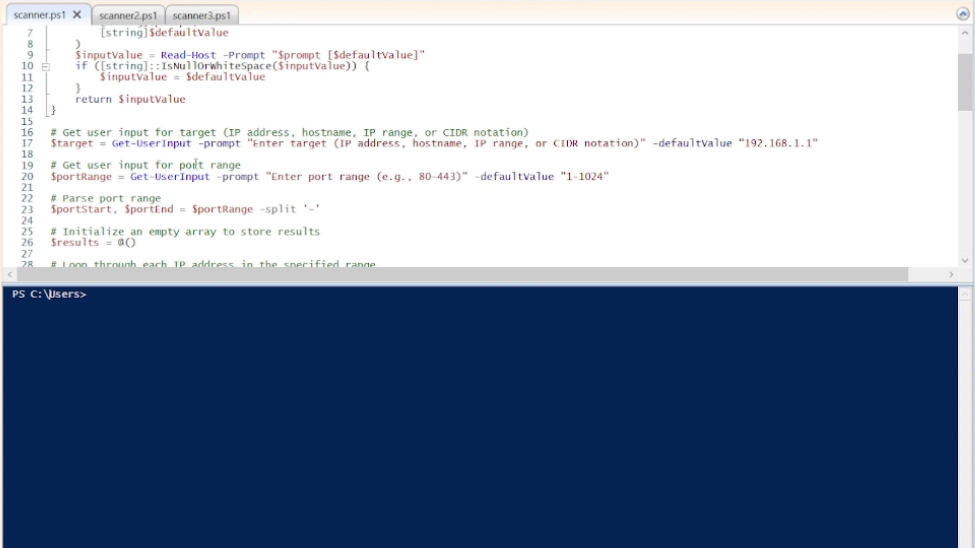
{"action": "scroll", "coordinate": [173, 209], "scroll_direction": "down", "scroll_amount": 6}
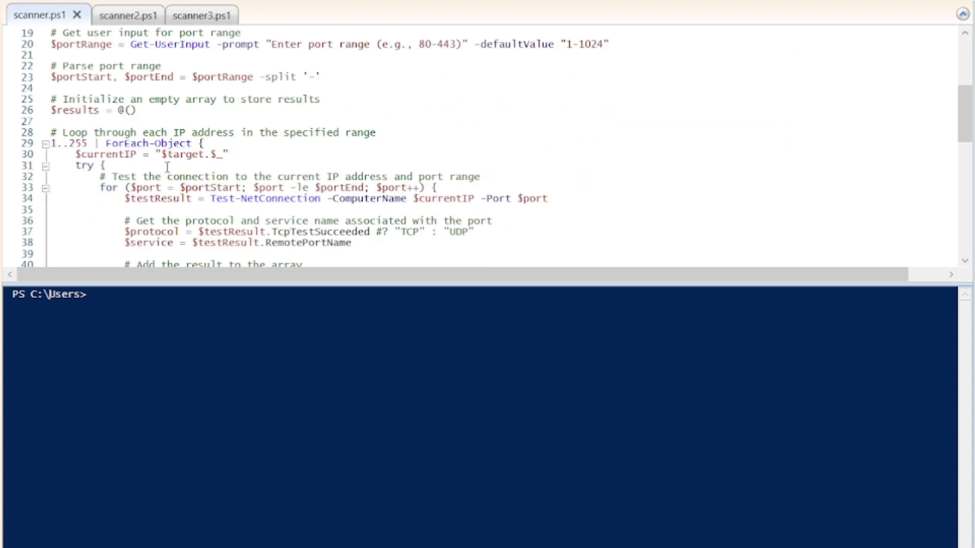
{"action": "scroll", "coordinate": [168, 166], "scroll_direction": "up", "scroll_amount": 6}
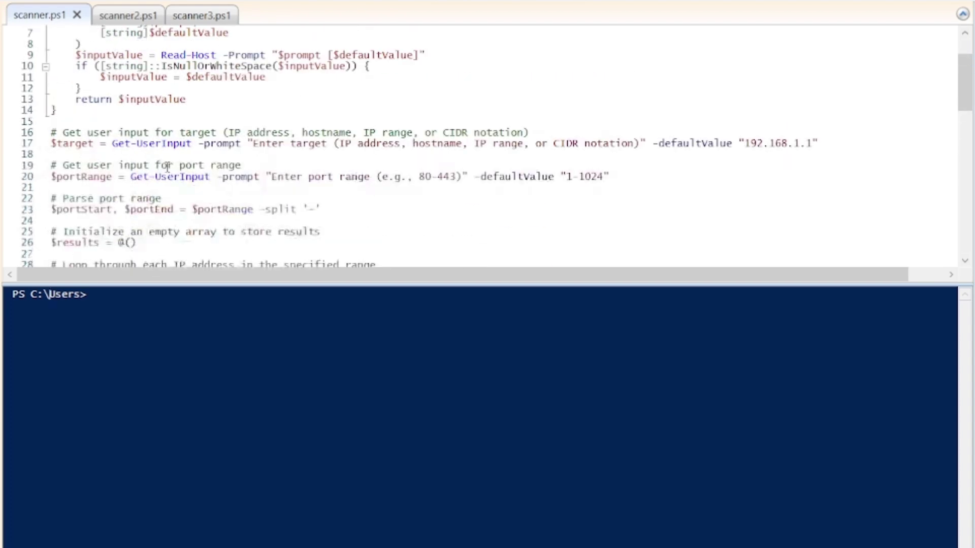
{"action": "left_click", "coordinate": [274, 1]}
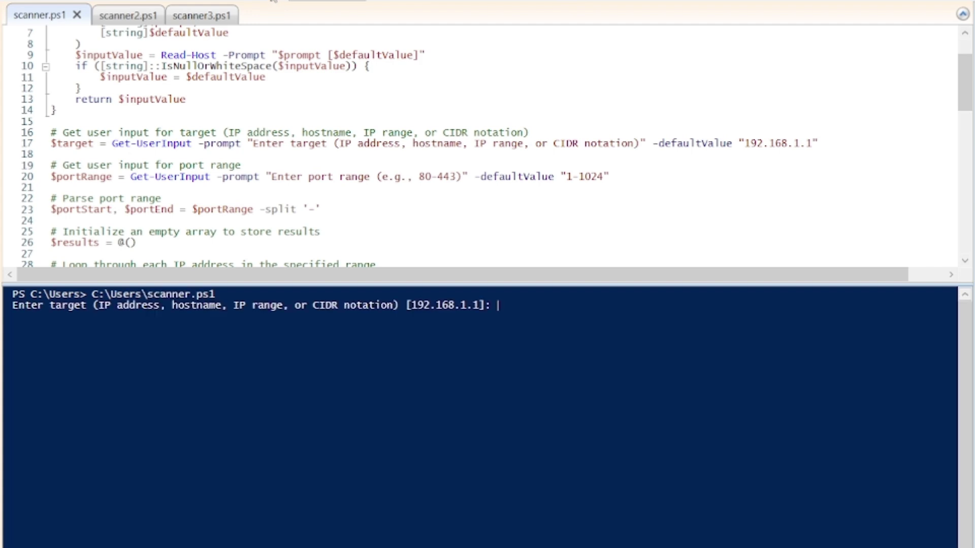
{"action": "left_click", "coordinate": [531, 309]}
{"action": "type", "text": "192.168.1.231"}
{"action": "key", "text": "Return"}
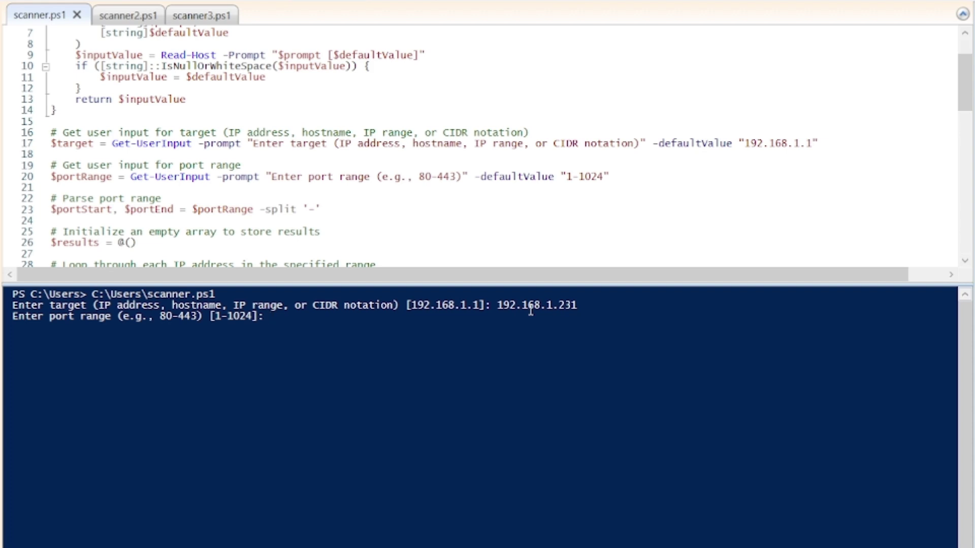
{"action": "type", "text": "1-1024"}
{"action": "key", "text": "Return"}
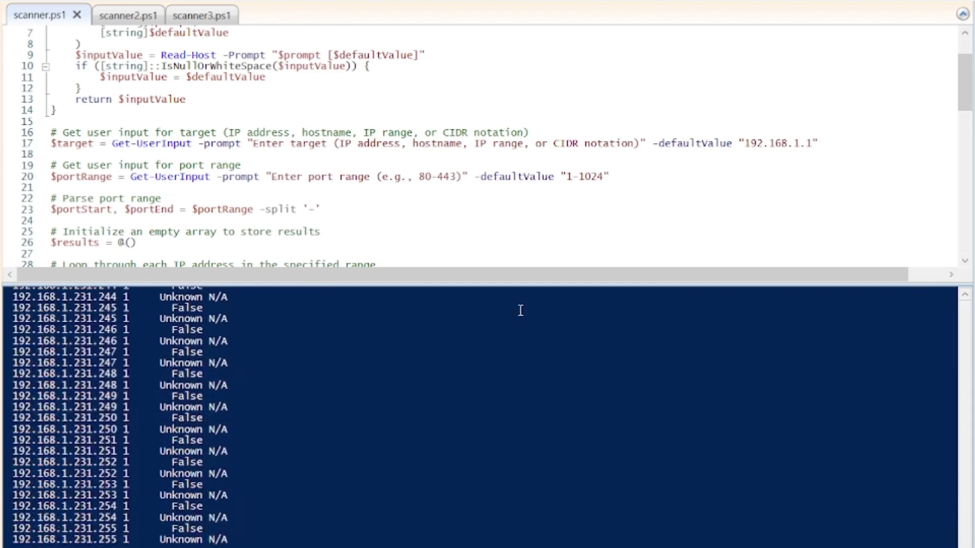
- Review the scan results in the console, then clear it with cls
{"action": "scroll", "coordinate": [136, 437], "scroll_direction": "up", "scroll_amount": 20}
{"action": "scroll", "coordinate": [137, 437], "scroll_direction": "up", "scroll_amount": 20}
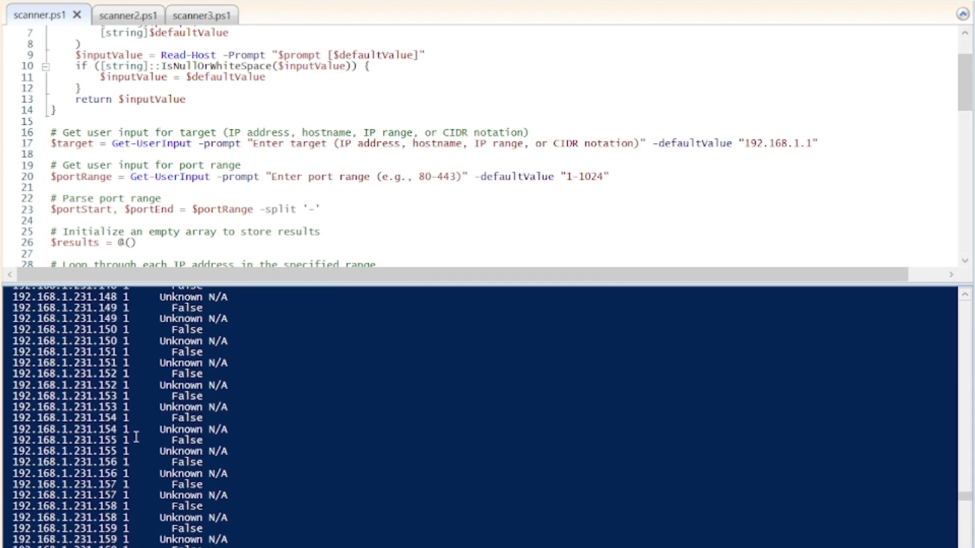
{"action": "scroll", "coordinate": [136, 437], "scroll_direction": "up", "scroll_amount": 20}
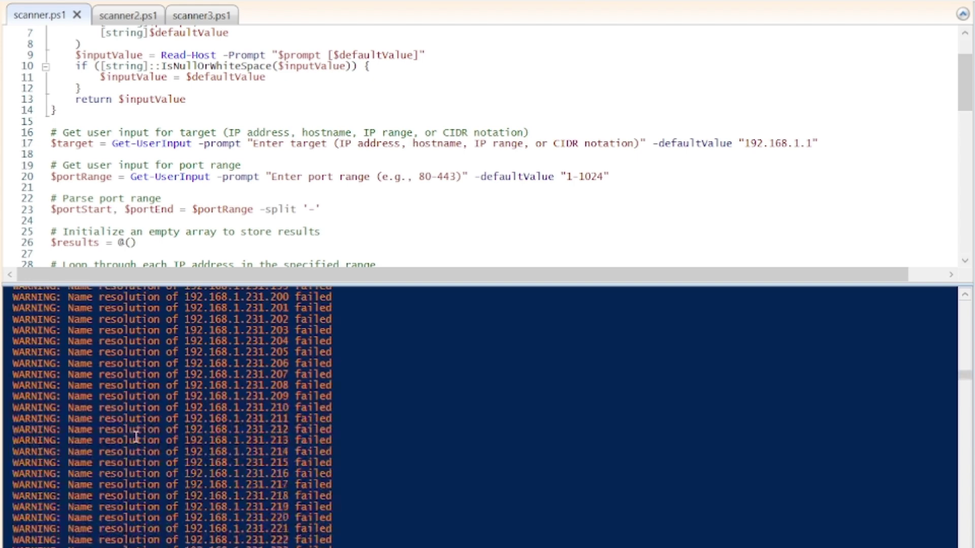
{"action": "scroll", "coordinate": [136, 438], "scroll_direction": "down", "scroll_amount": 20}
{"action": "scroll", "coordinate": [136, 437], "scroll_direction": "down", "scroll_amount": 20}
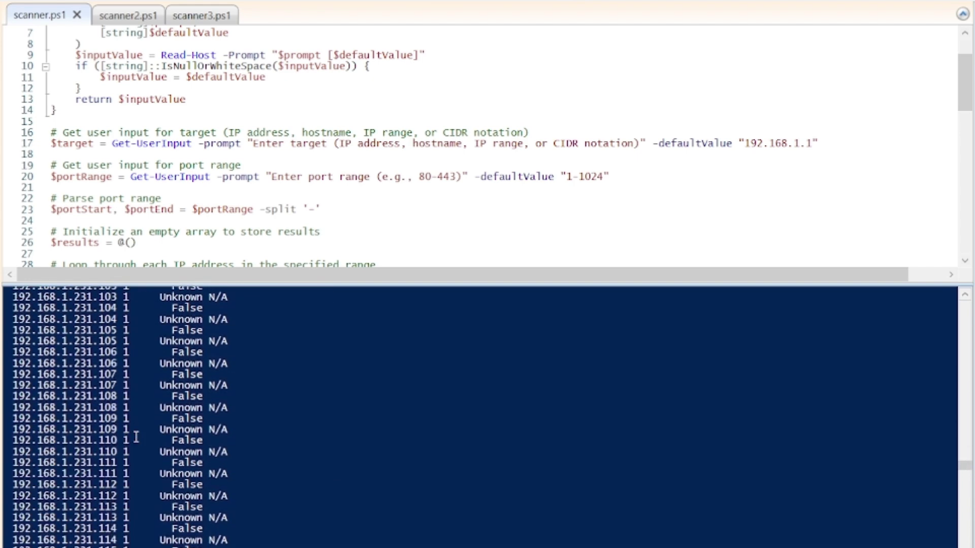
{"action": "scroll", "coordinate": [136, 437], "scroll_direction": "down", "scroll_amount": 20}
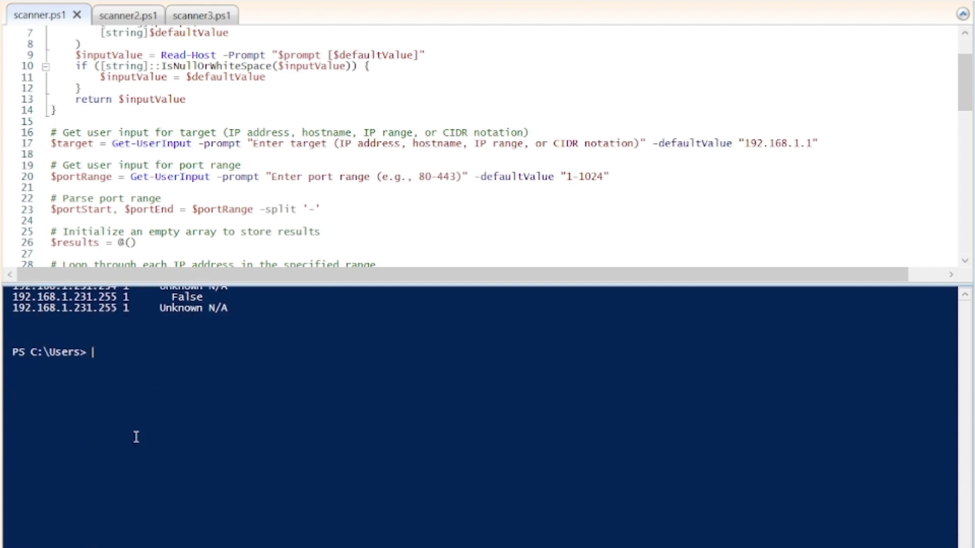
{"action": "type", "text": "cls"}
{"action": "key", "text": "Return"}
- Clear the console and run scanner2.ps1, which reports failed TCP connections on 127.0.0.1 ports 79-80
{"action": "type", "text": "cls"}
{"action": "key", "text": "Return"}
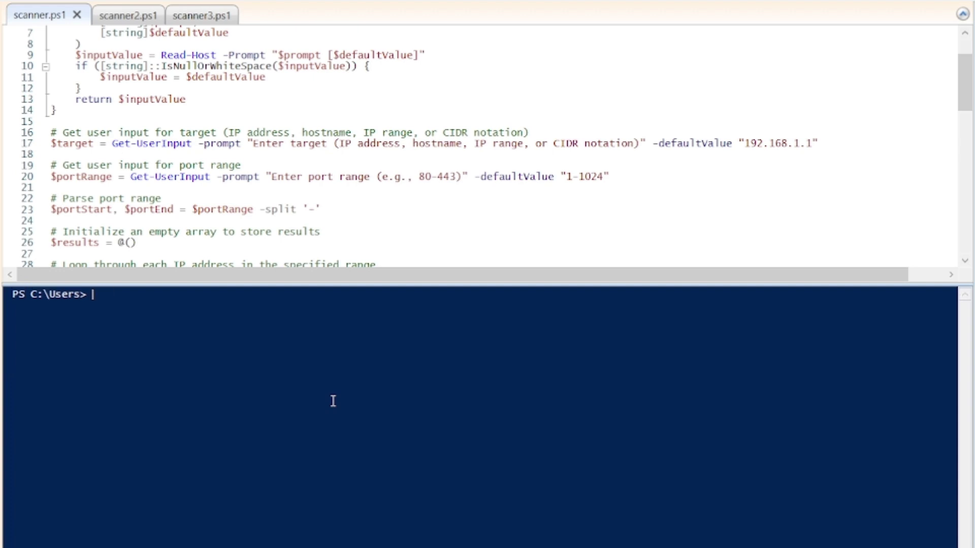
{"action": "left_click", "coordinate": [123, 19]}
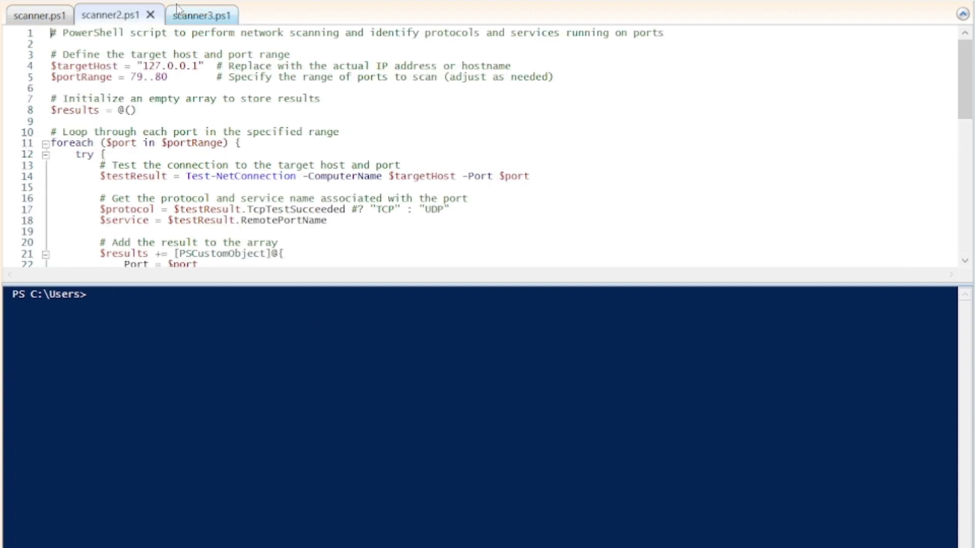
{"action": "key", "text": "F5"}
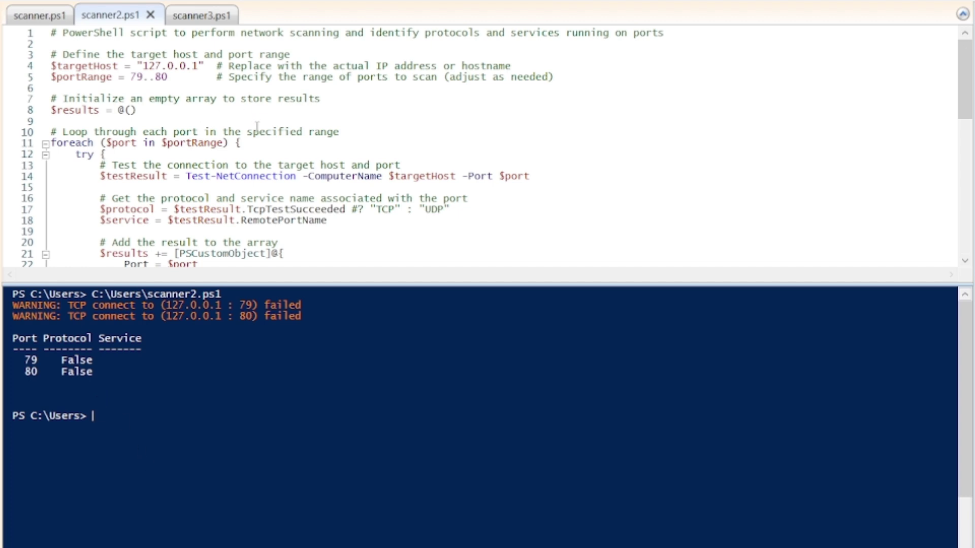
{"action": "scroll", "coordinate": [257, 126], "scroll_direction": "down", "scroll_amount": 2}
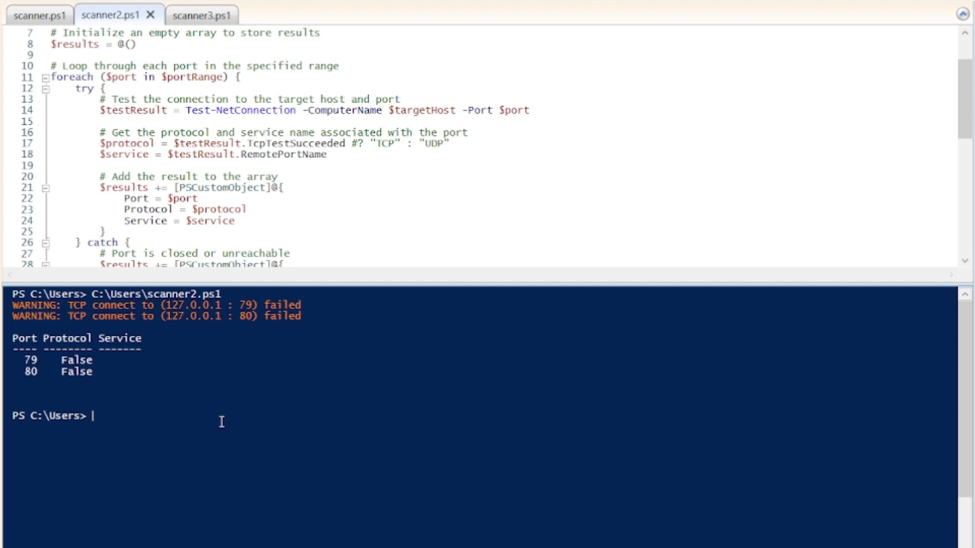
- Run scanner3.ps1 from its tab, yielding a missing string terminator parser error at line 74
{"action": "left_click", "coordinate": [191, 22]}
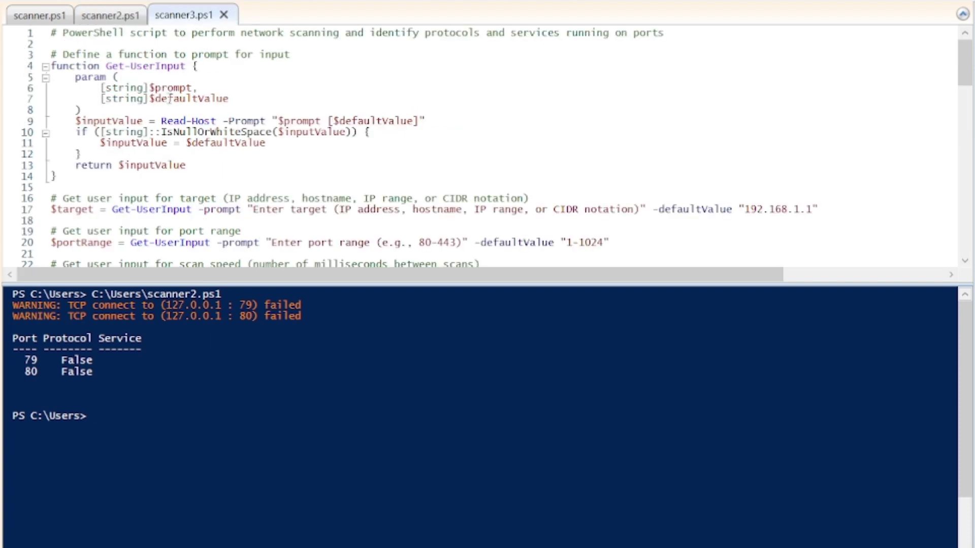
{"action": "left_click", "coordinate": [174, 415]}
{"action": "key", "text": "F5"}
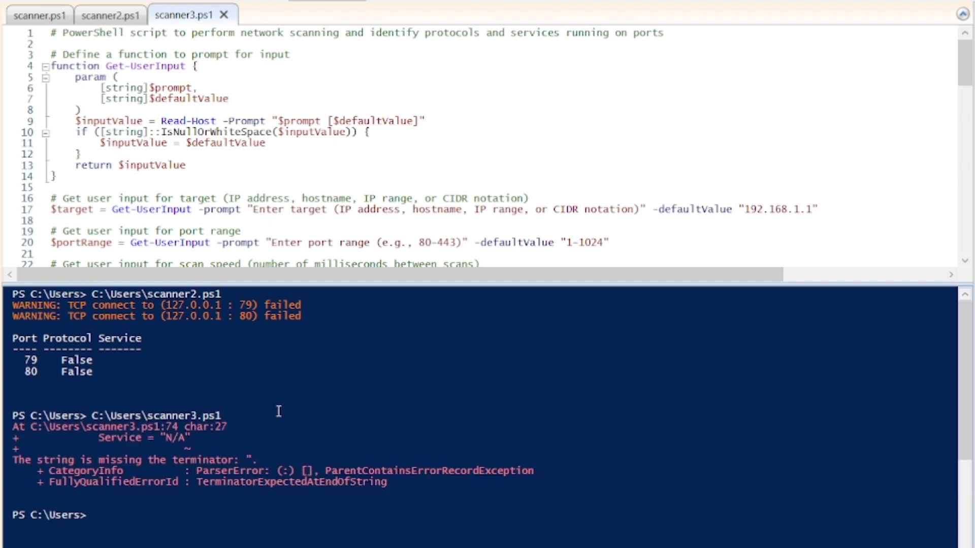